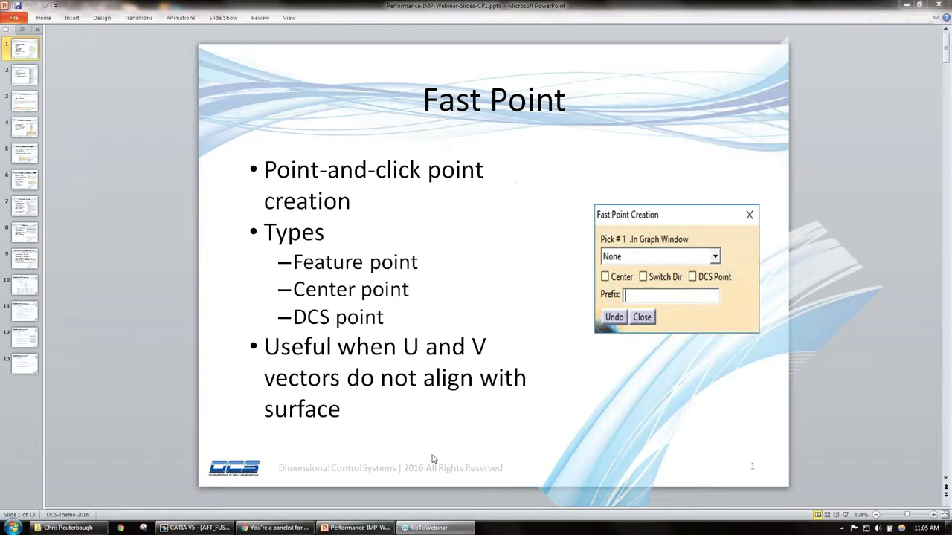
Bring the CATIA assembly to the front, pan toward the upper skin edge, and open the Feature Point dialog.
mouse_move(207, 529)
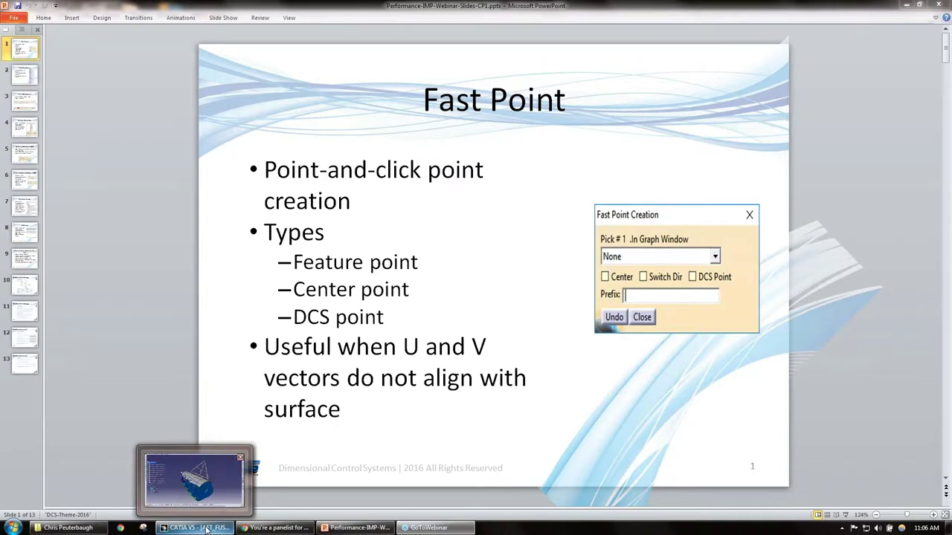
left_click(207, 529)
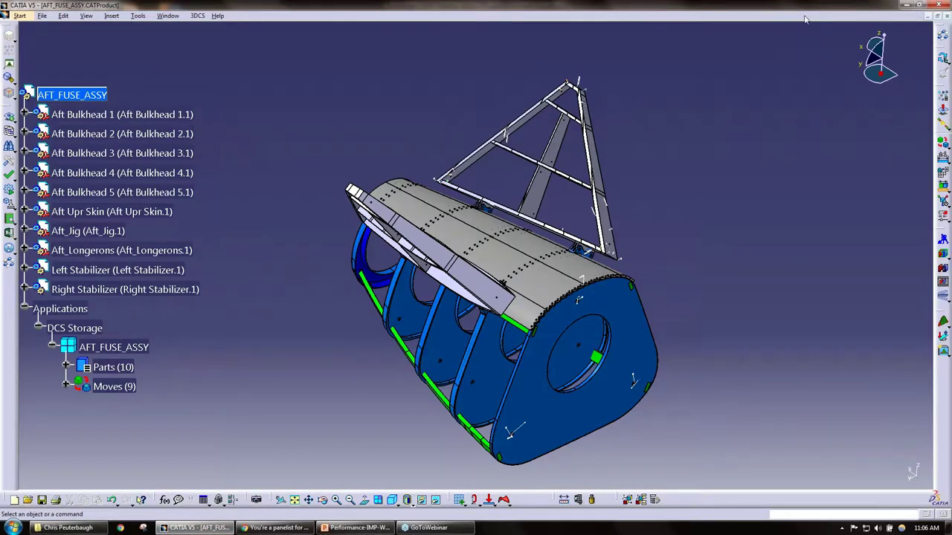
middle_click_drag(554, 336, 887, 240)
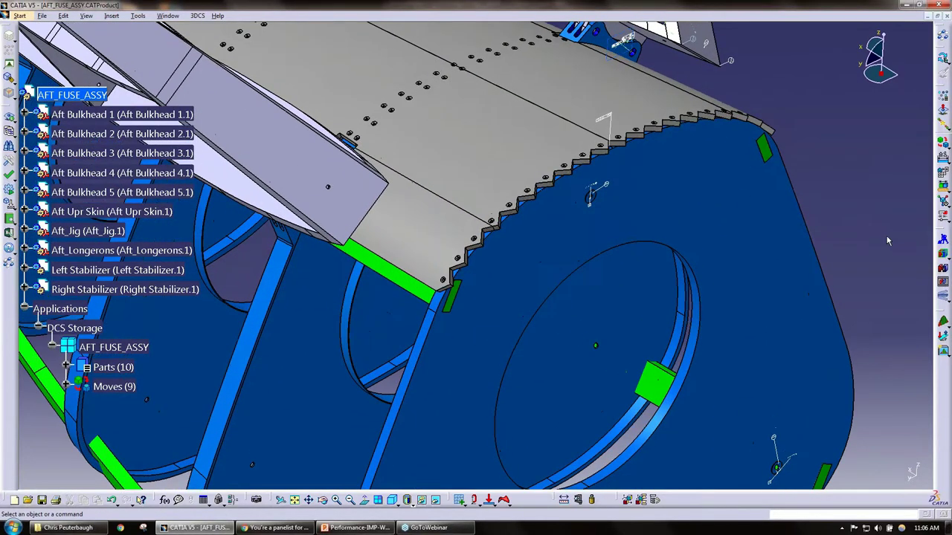
left_click(943, 113)
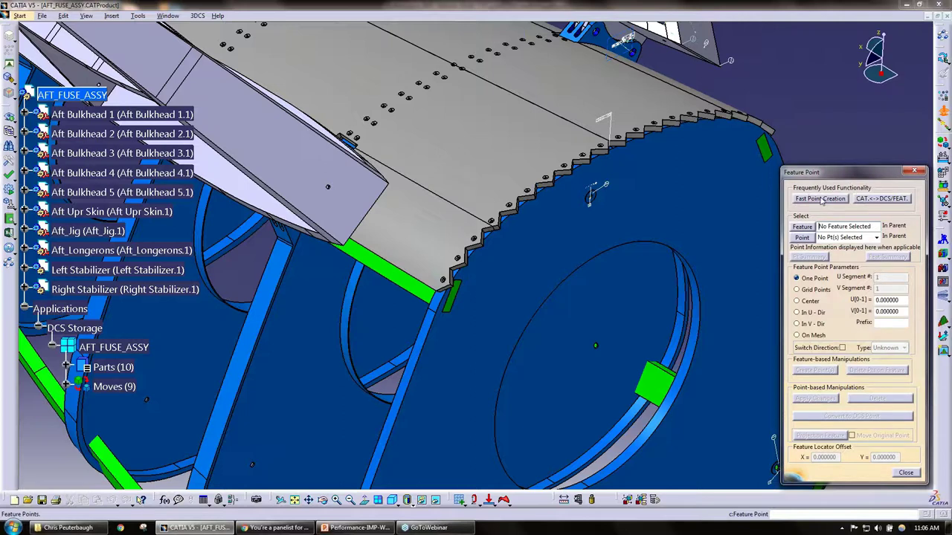
Start Fast Point Creation and hide all point labels with Hide/Show Labels by Part.
left_click(820, 201)
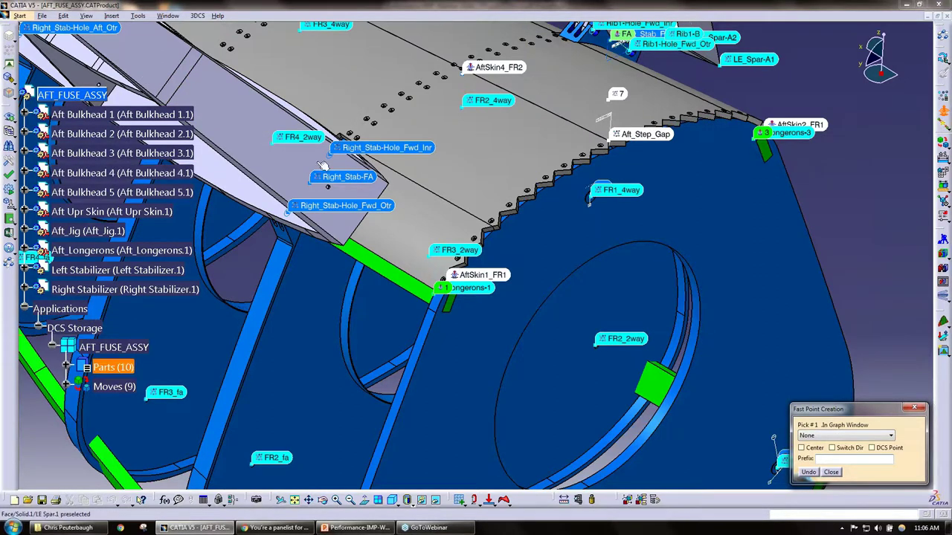
left_click(119, 173)
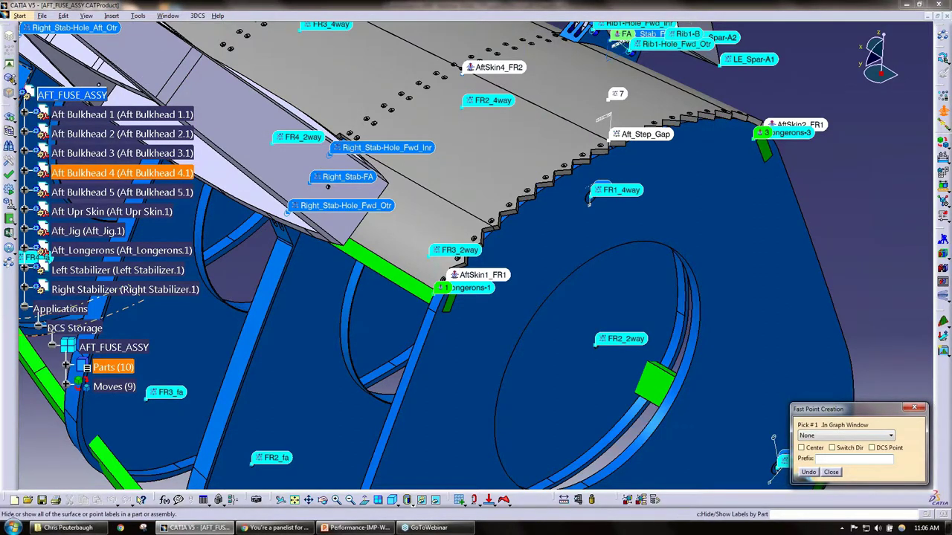
left_click(10, 80)
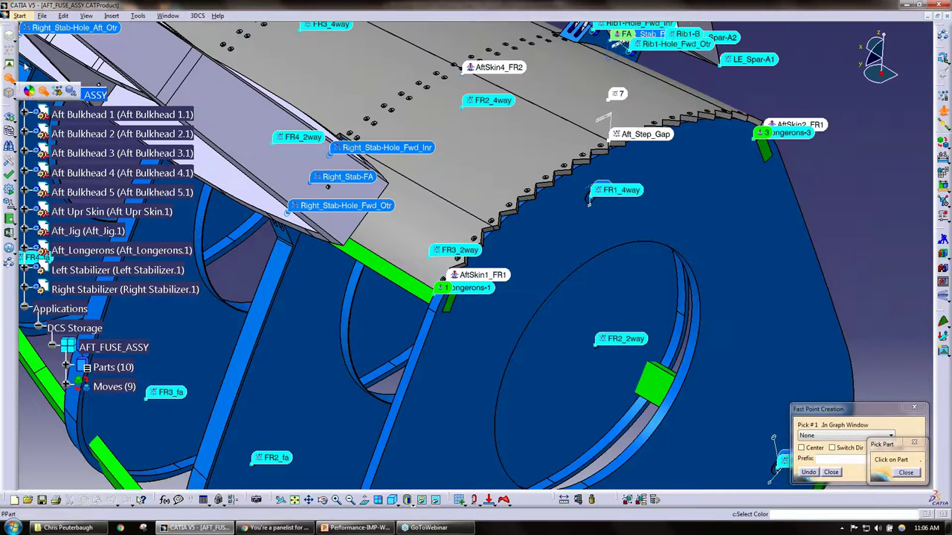
left_click(72, 94)
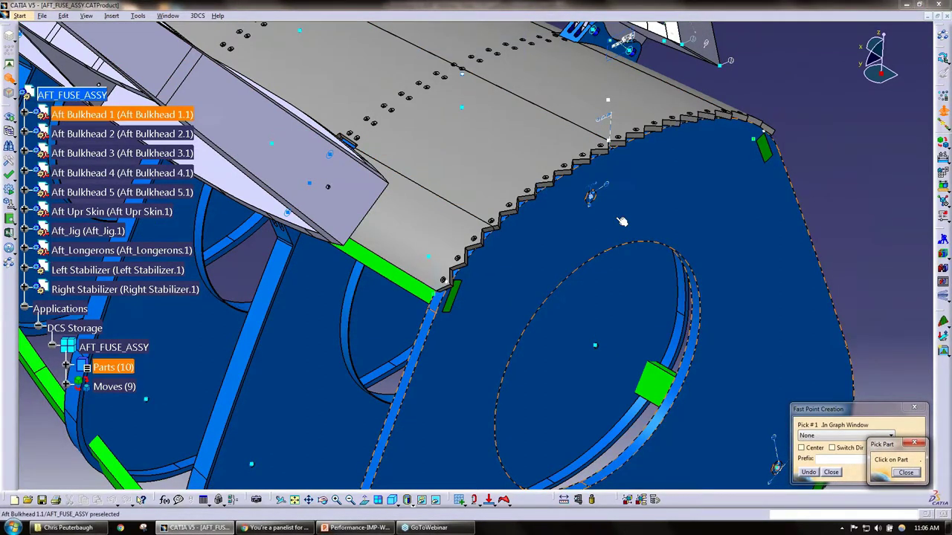
Pan and zoom onto the skin's jagged edge, moving the part picker out of the way.
middle_click_drag(446, 298, 435, 299)
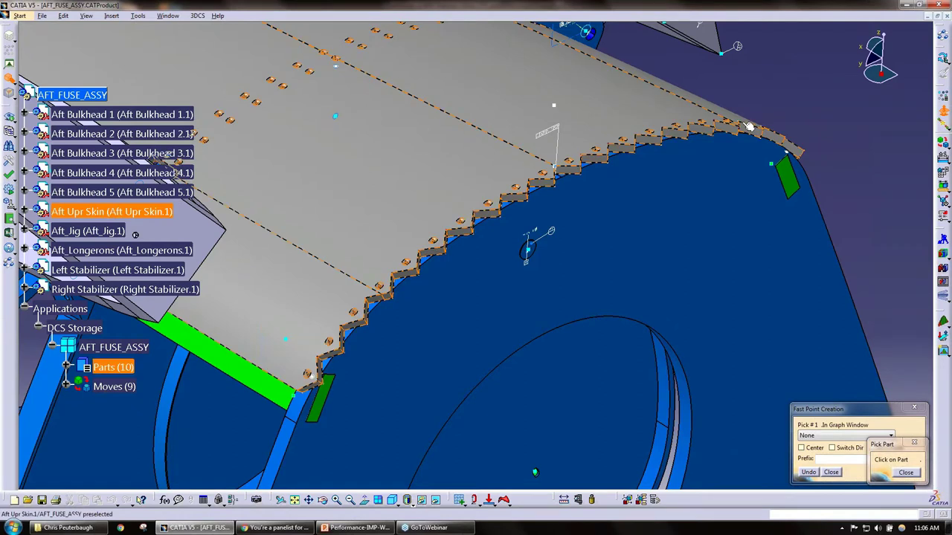
scroll(367, 283, "up", 5)
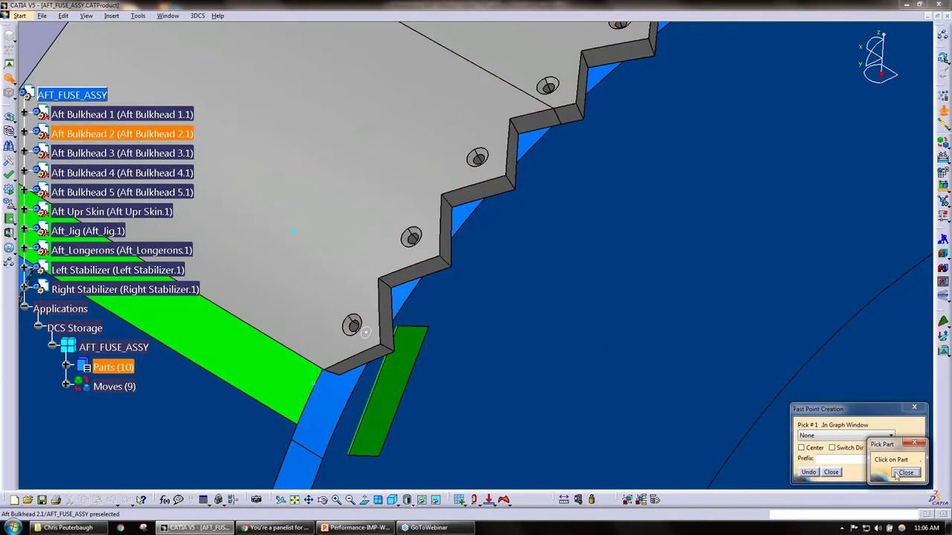
left_click_drag(881, 443, 866, 296)
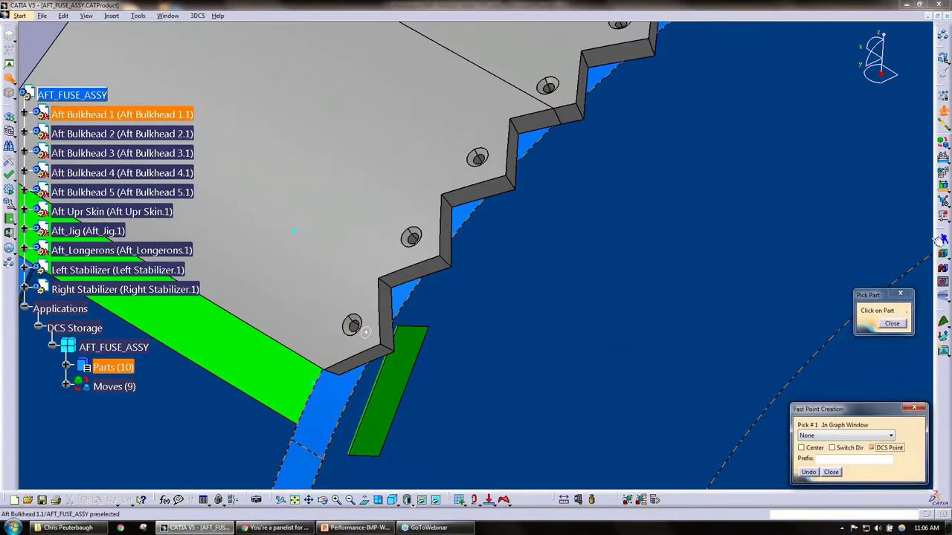
Turn off DCS Point, move the Fast Point Creation dialog nearer the model, and leave the pick list on None.
left_click(888, 448)
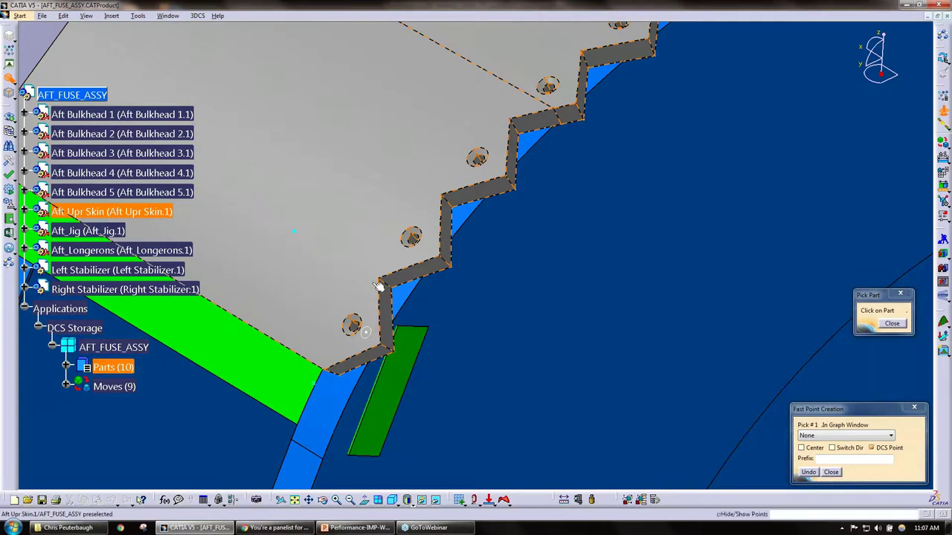
left_click_drag(851, 414, 765, 308)
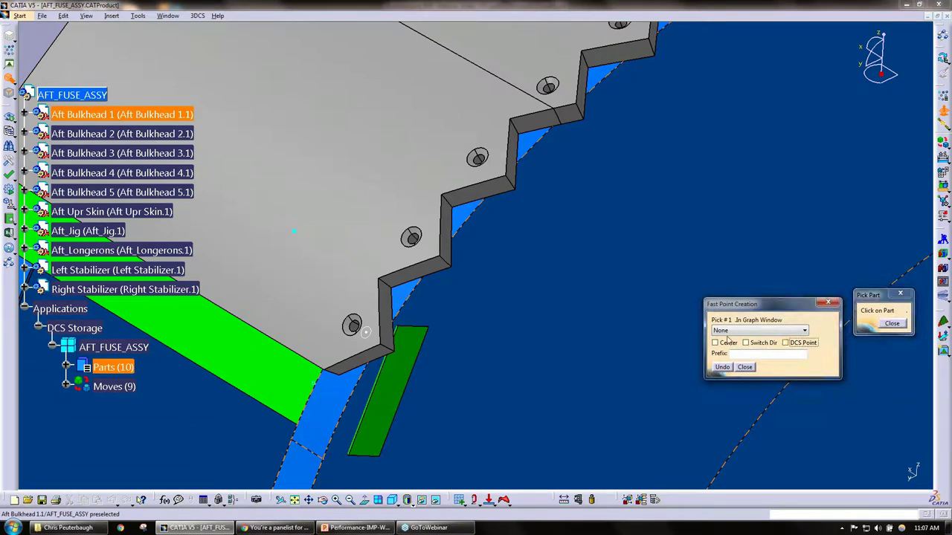
left_click(804, 330)
left_click(794, 339)
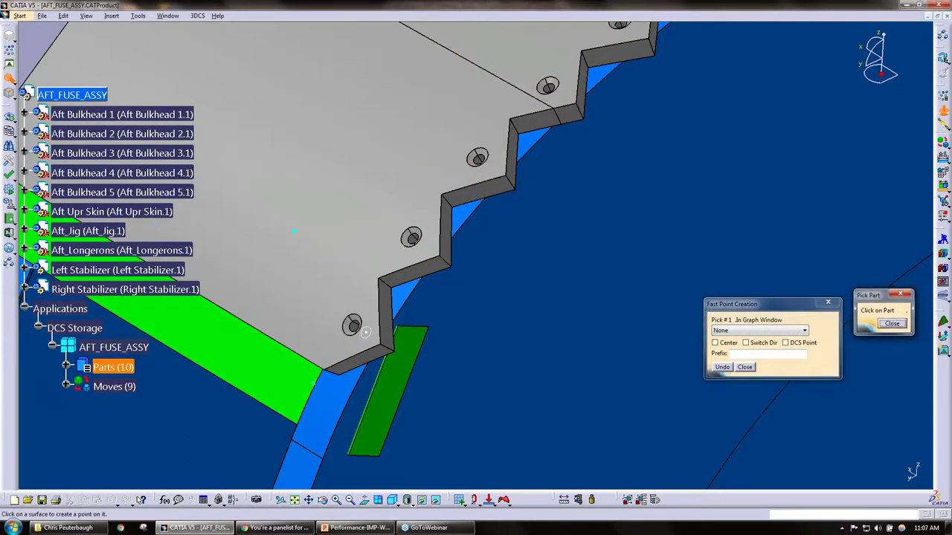
Close the part picker and create feature points 9–15 along the stepped Aft Upr Skin edge.
left_click(891, 324)
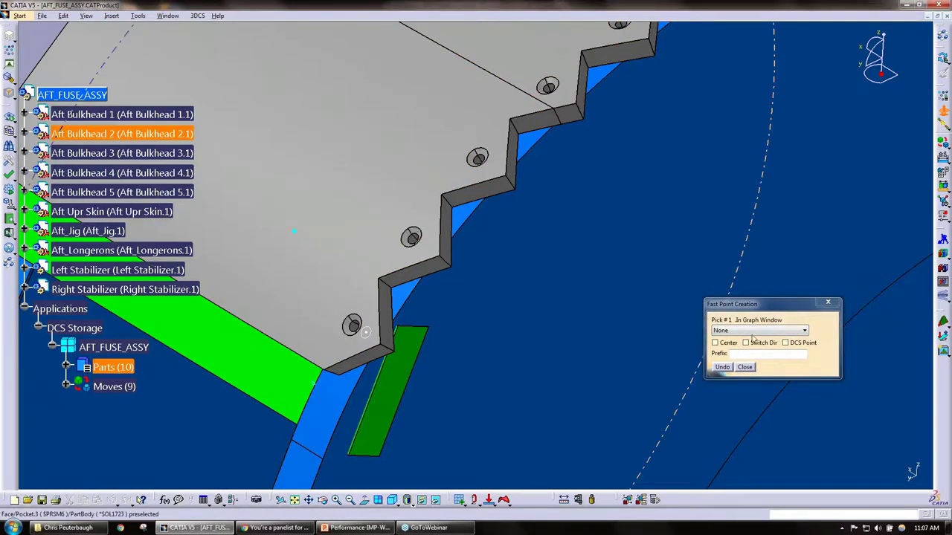
left_click(364, 277)
left_click(450, 165)
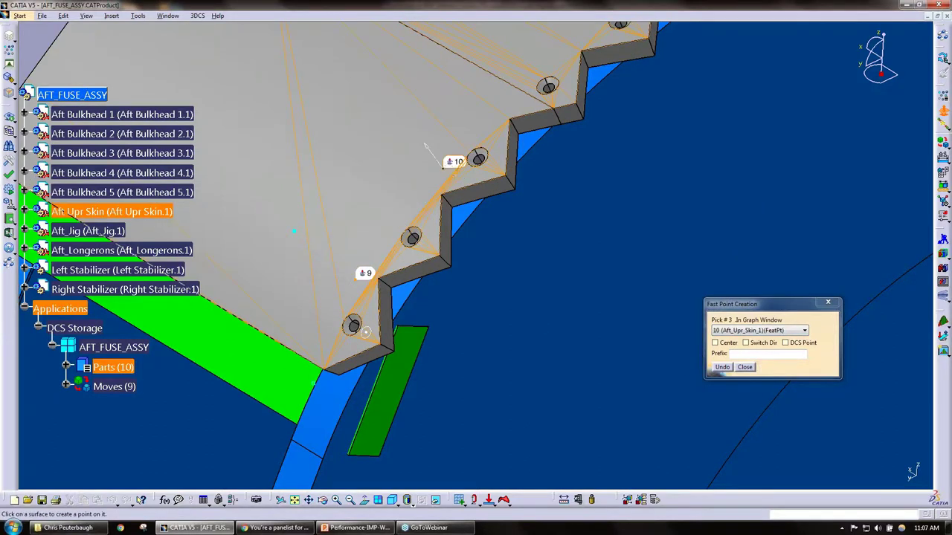
middle_click_drag(425, 143, 483, 186)
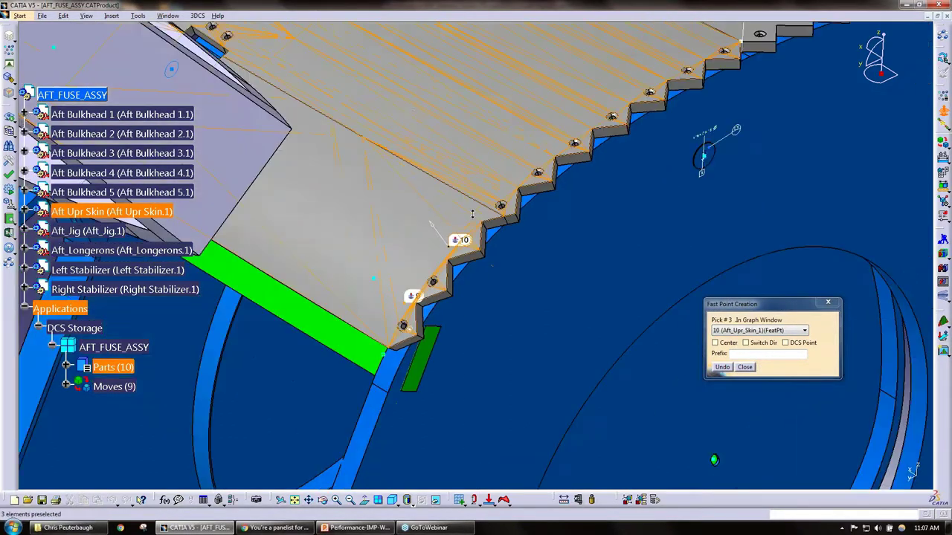
left_click(503, 179)
left_click(571, 128)
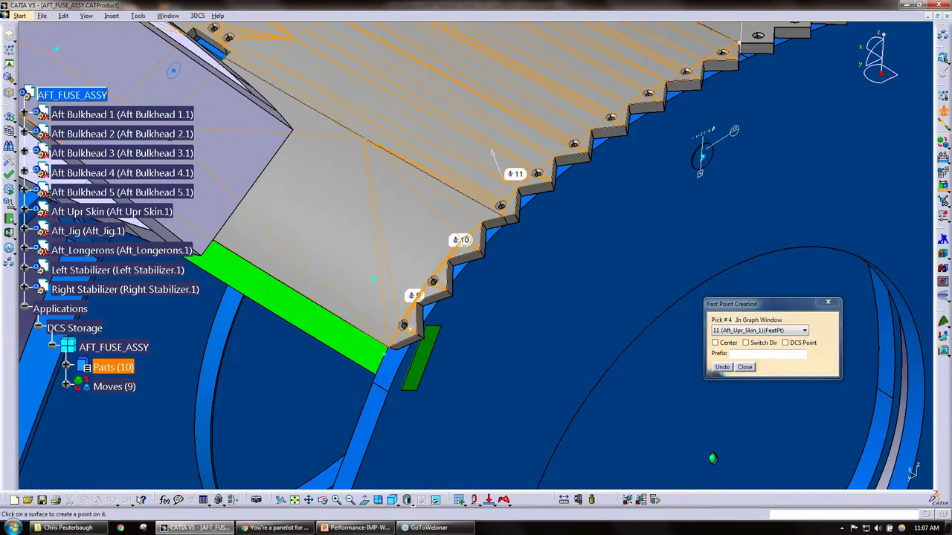
scroll(651, 78, "up", 5)
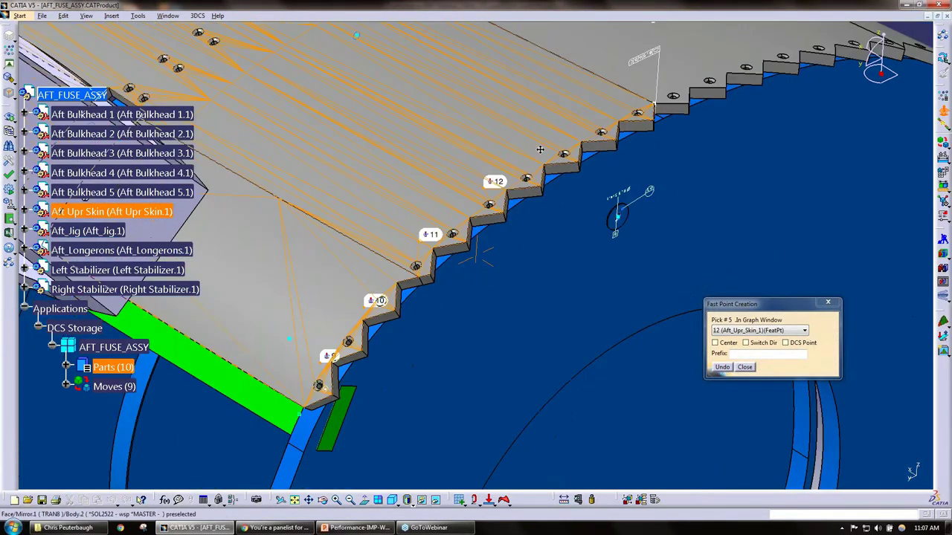
left_click(524, 114)
middle_click_drag(525, 113, 413, 228)
left_click(602, 120)
middle_click_drag(602, 121, 431, 236)
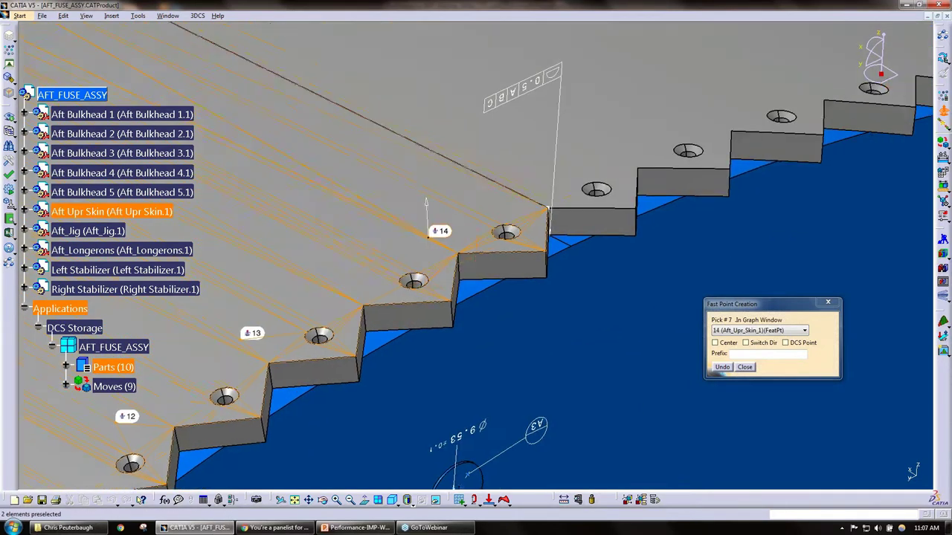
left_click(591, 157)
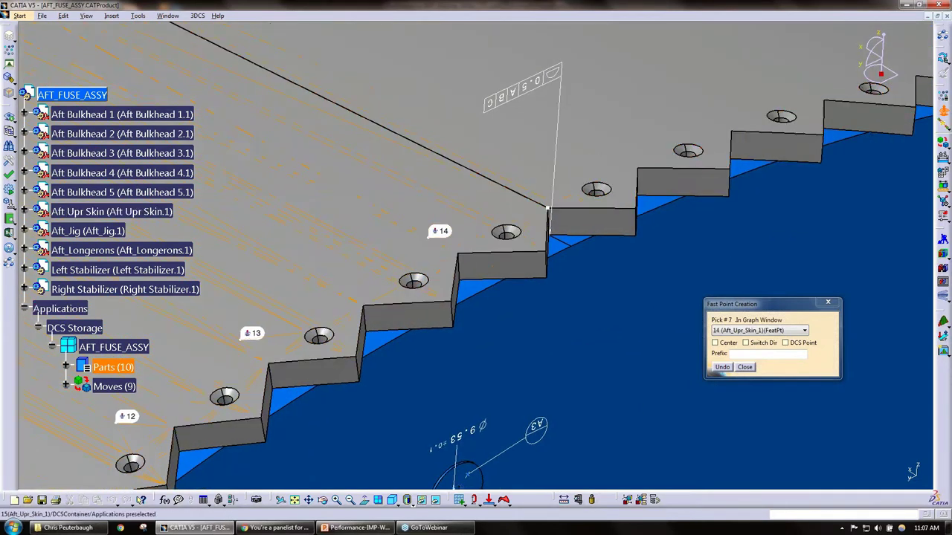
Review the list of created points, then add feature points 16–22 up to the edge's end.
left_click(757, 354)
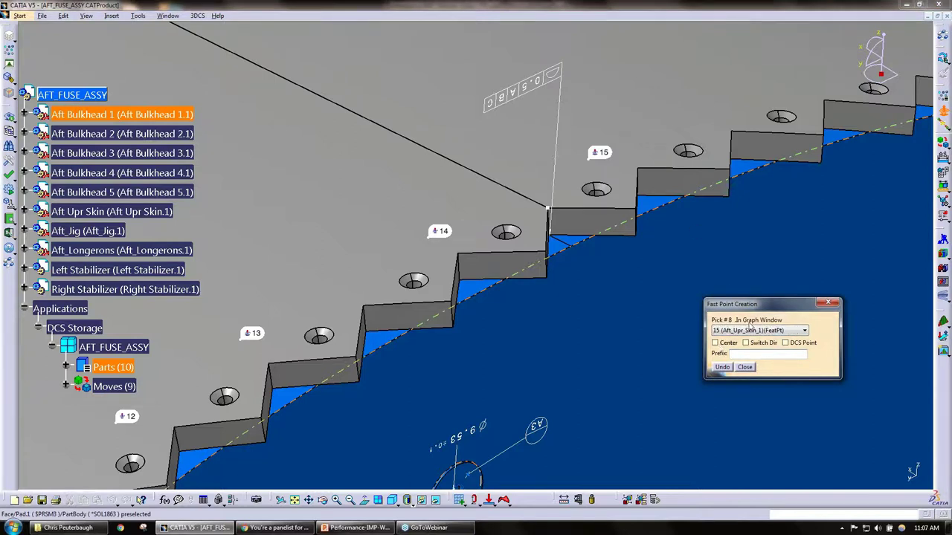
left_click(747, 331)
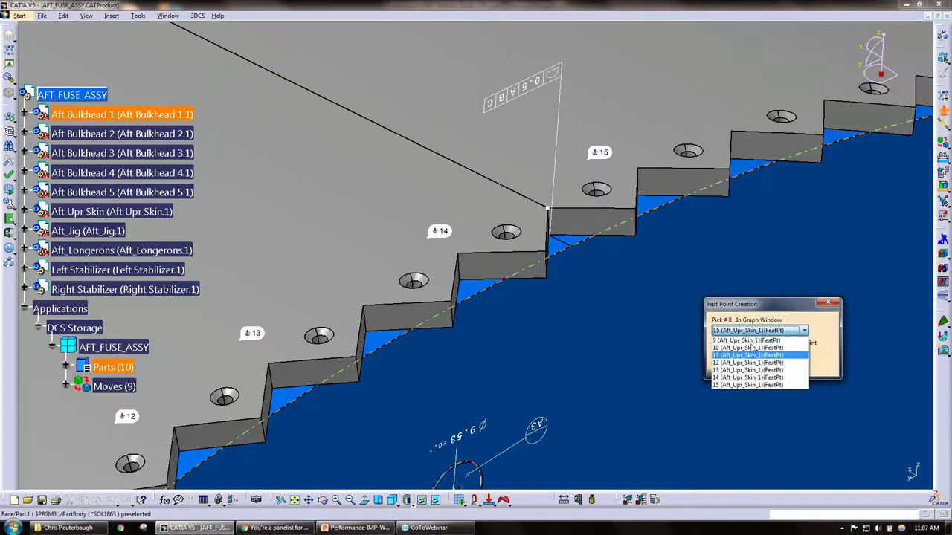
left_click(771, 309)
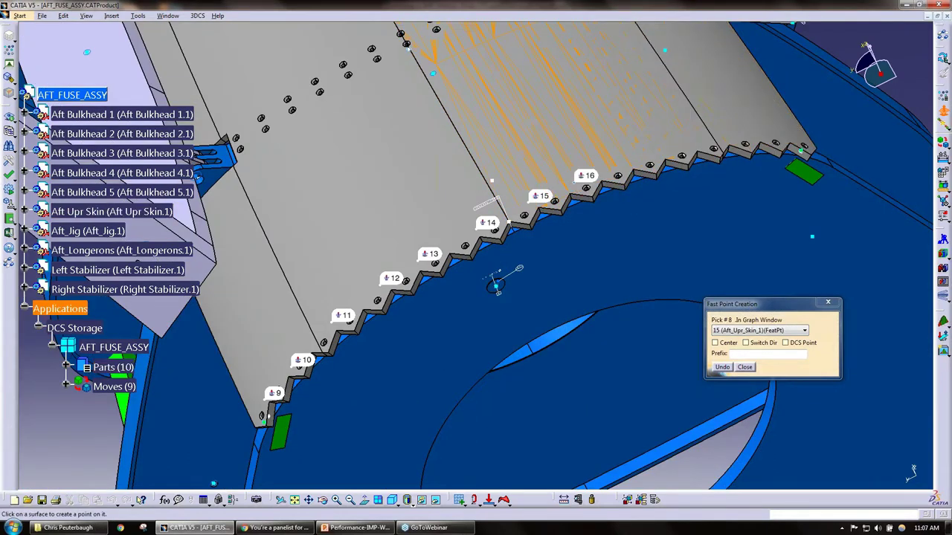
left_click(619, 175)
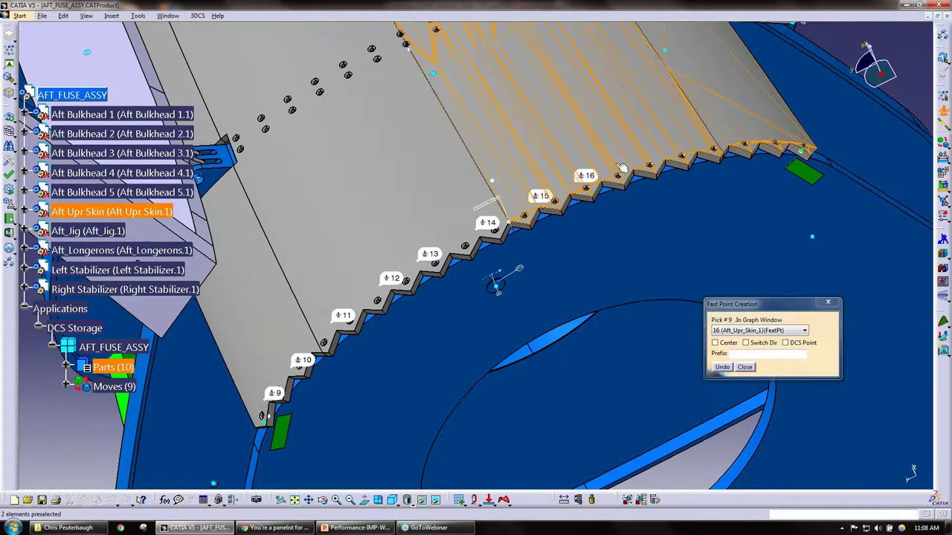
left_click(665, 160)
left_click(705, 151)
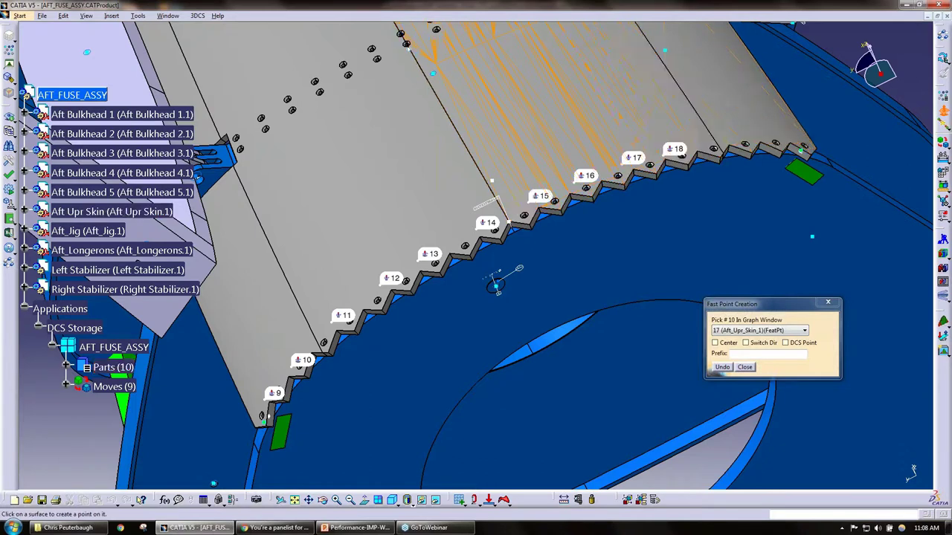
left_click(738, 142)
left_click(774, 135)
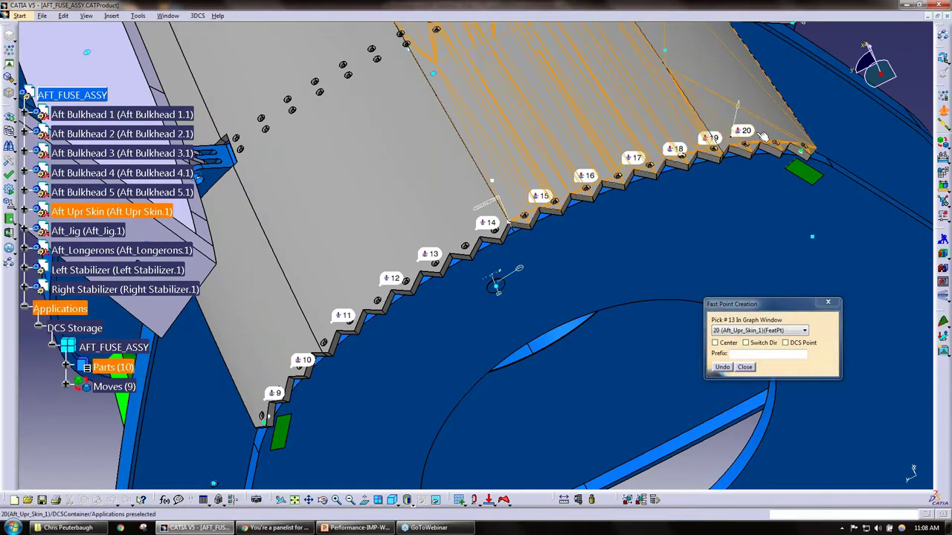
left_click(794, 132)
left_click(812, 142)
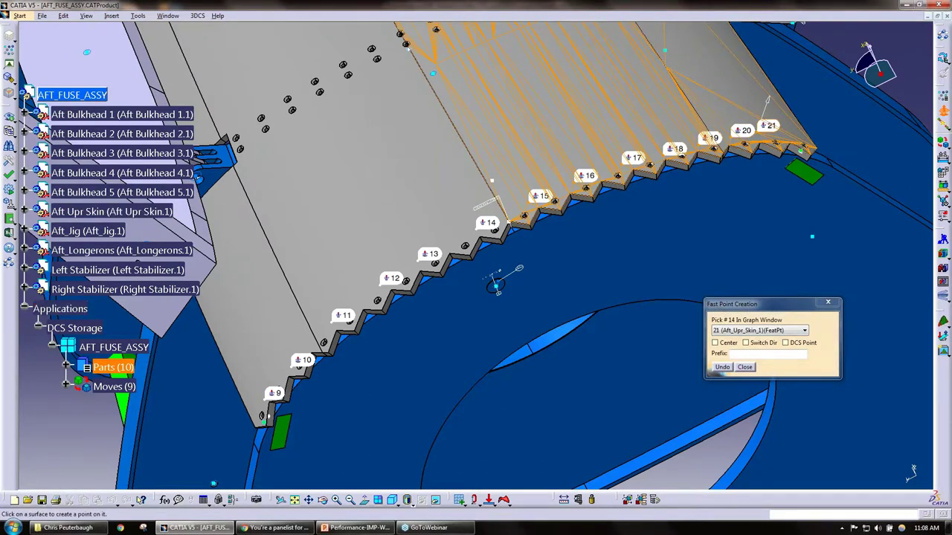
Finish fast point picking, close the Feature Point dialog, and switch to the PowerPoint slides.
left_click(745, 367)
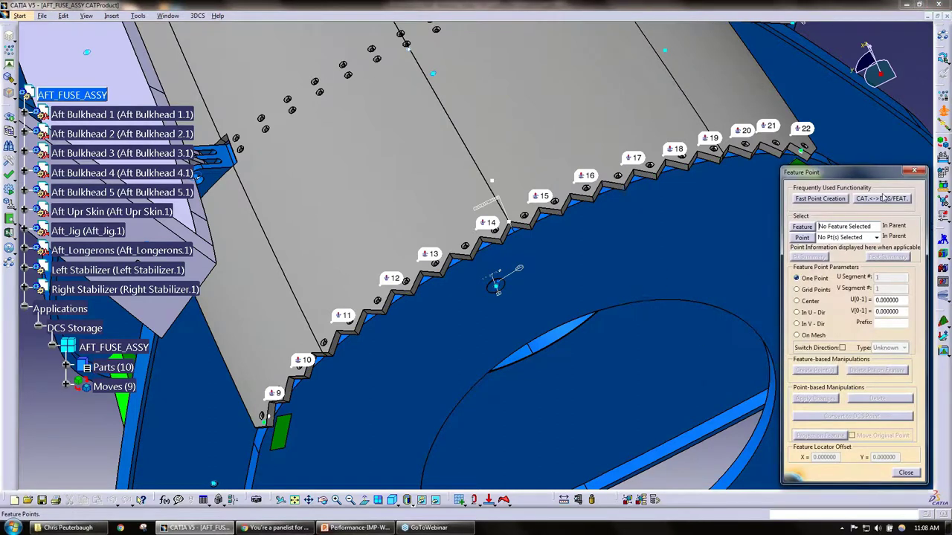
left_click(914, 172)
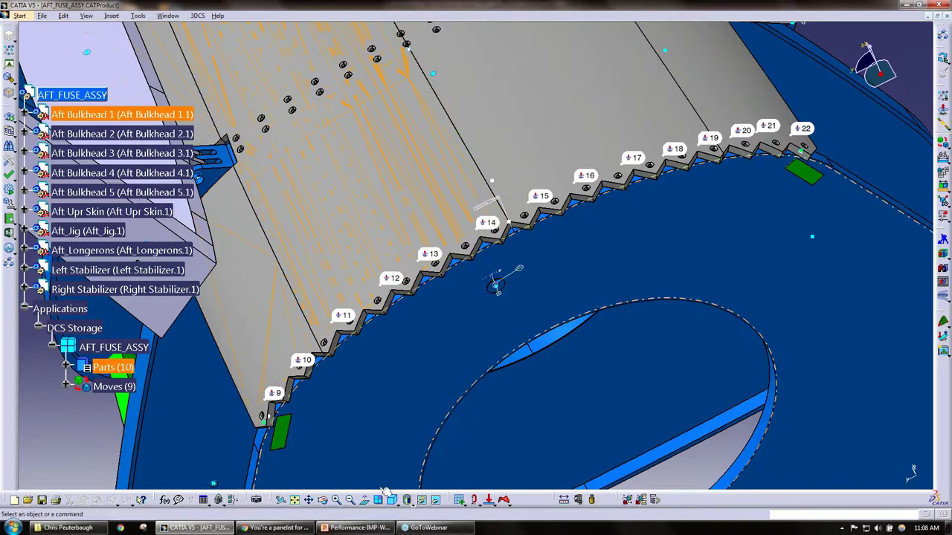
left_click(372, 528)
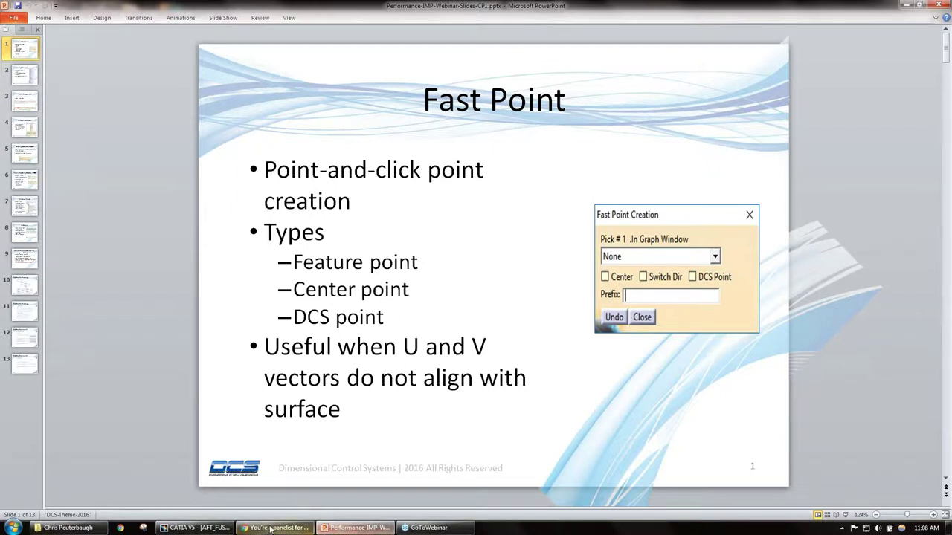
Return from the Fast Point slide to the CATIA aft fuselage assembly.
left_click(222, 528)
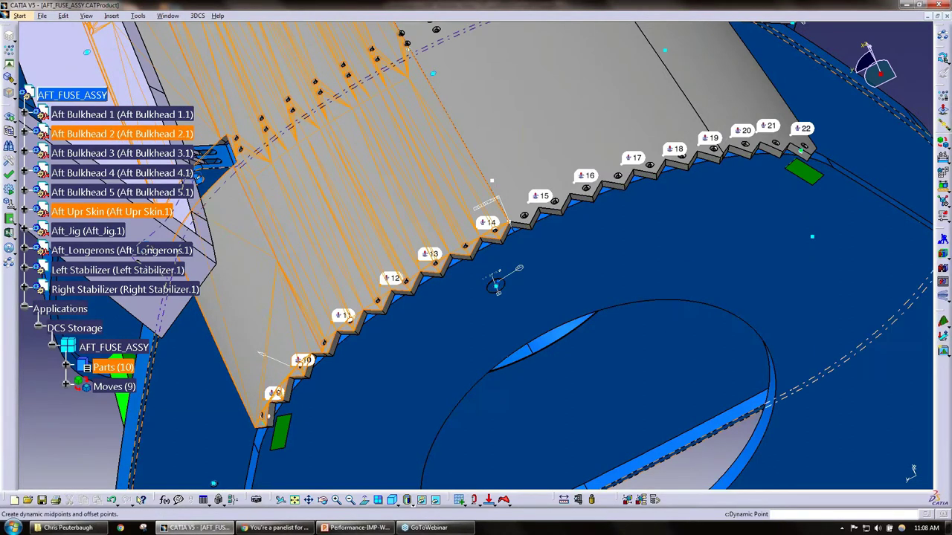
left_click(944, 110)
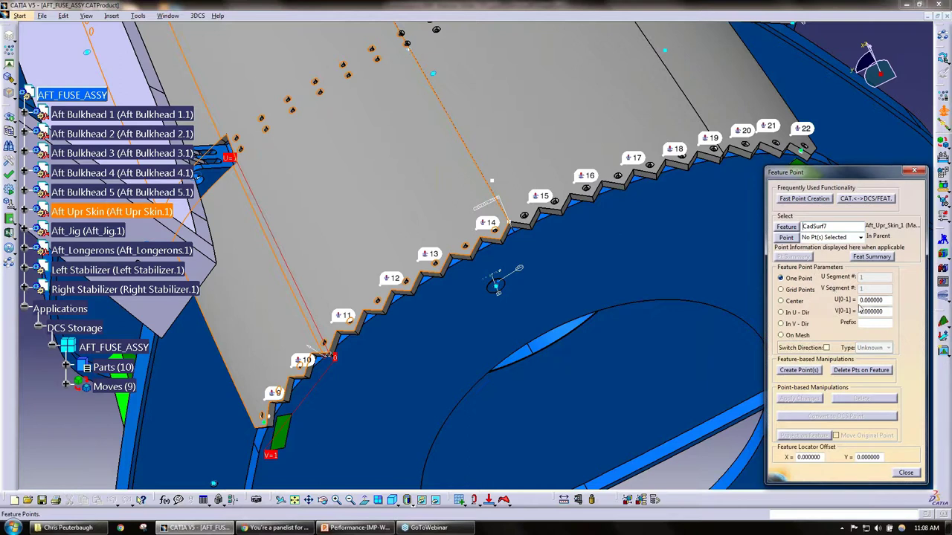
left_click(906, 473)
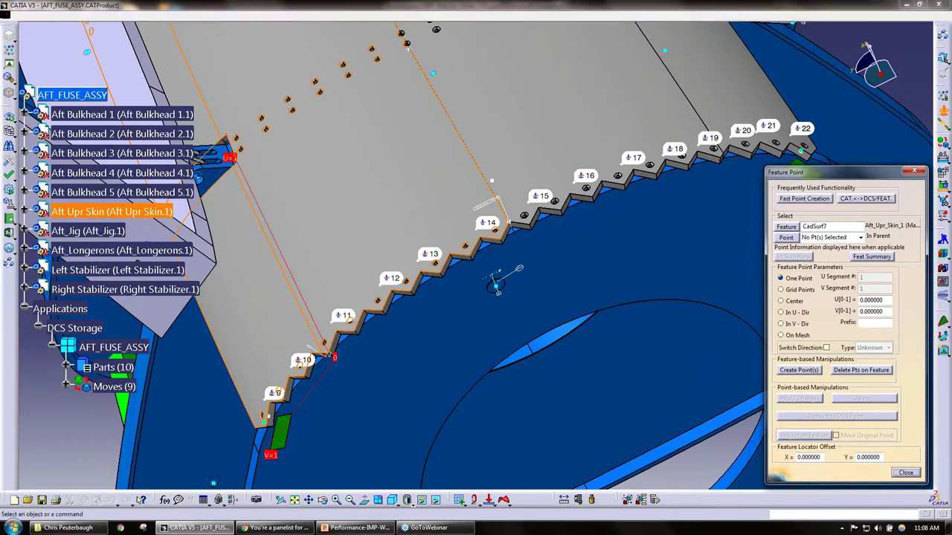